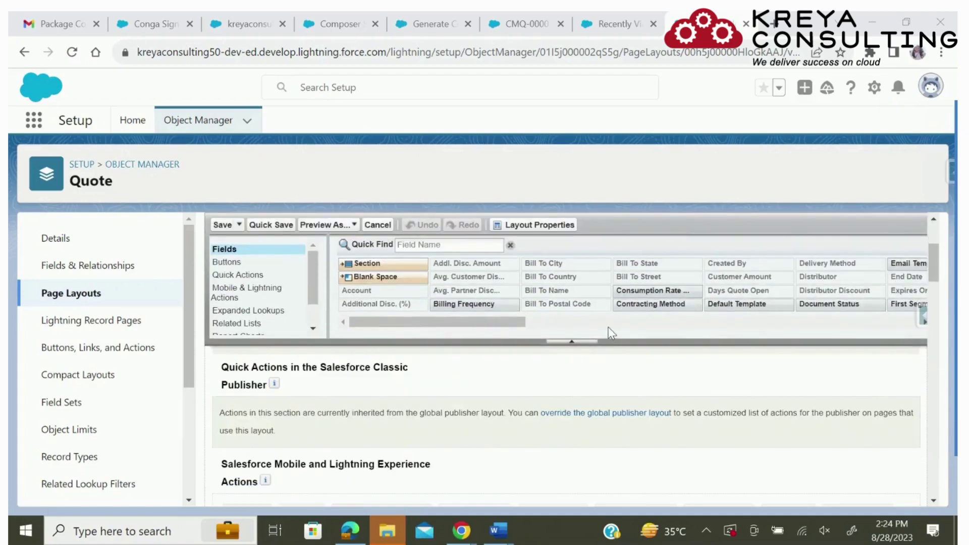
pyautogui.scroll(-3, 555, 388)
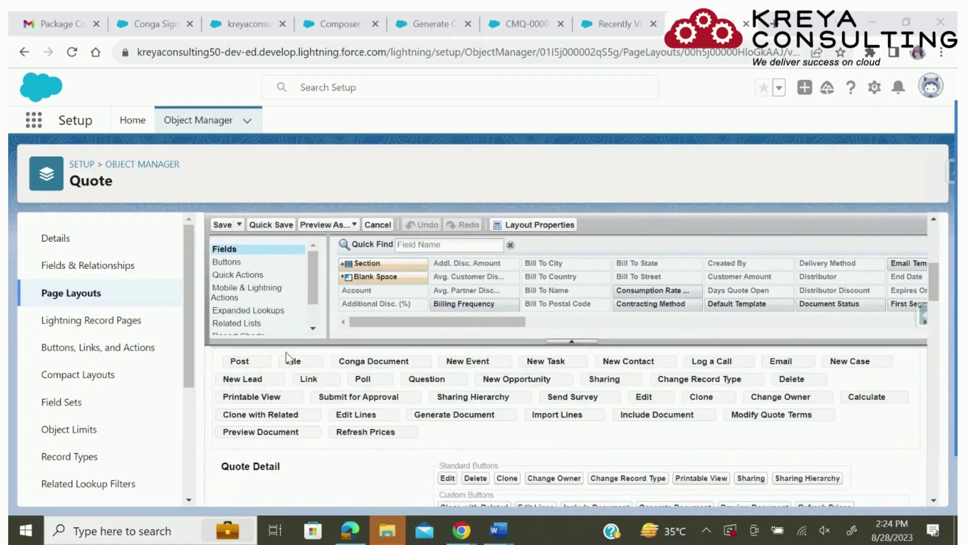
# Place Generate Conga Document among the Quote layout's Lightning Experience actions and save the layout
pyautogui.scroll(2, 290, 372)
pyautogui.click(247, 291)
pyautogui.scroll(2, 404, 383)
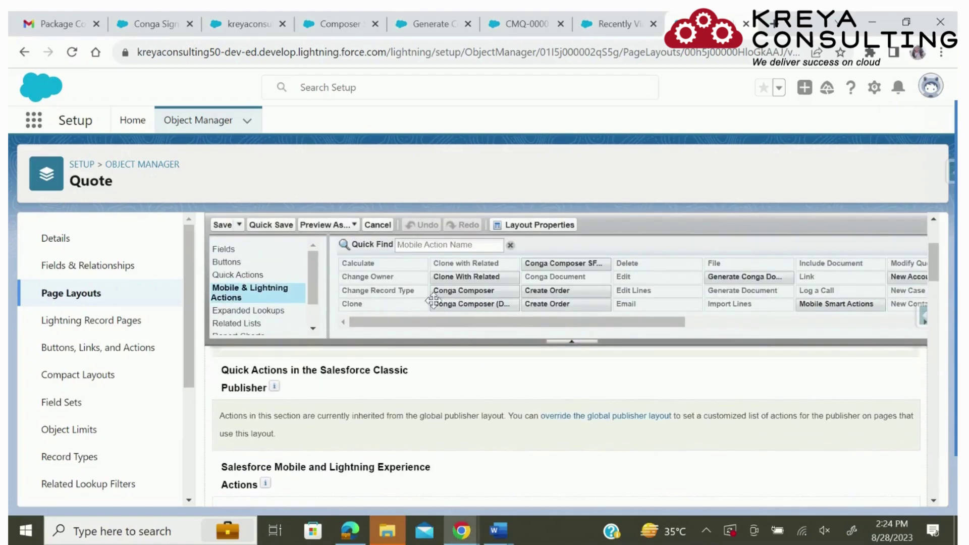
pyautogui.moveTo(744, 277); pyautogui.dragTo(297, 456)
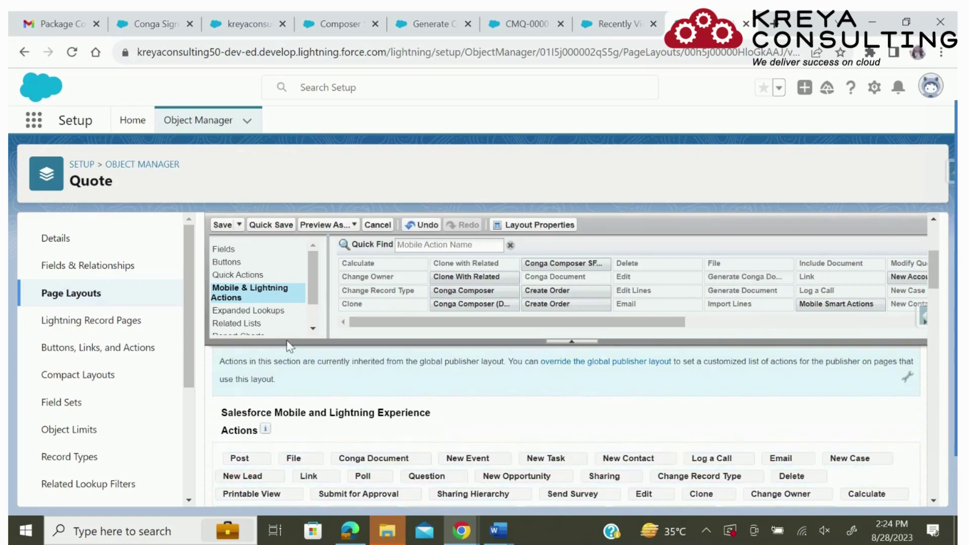
pyautogui.click(227, 225)
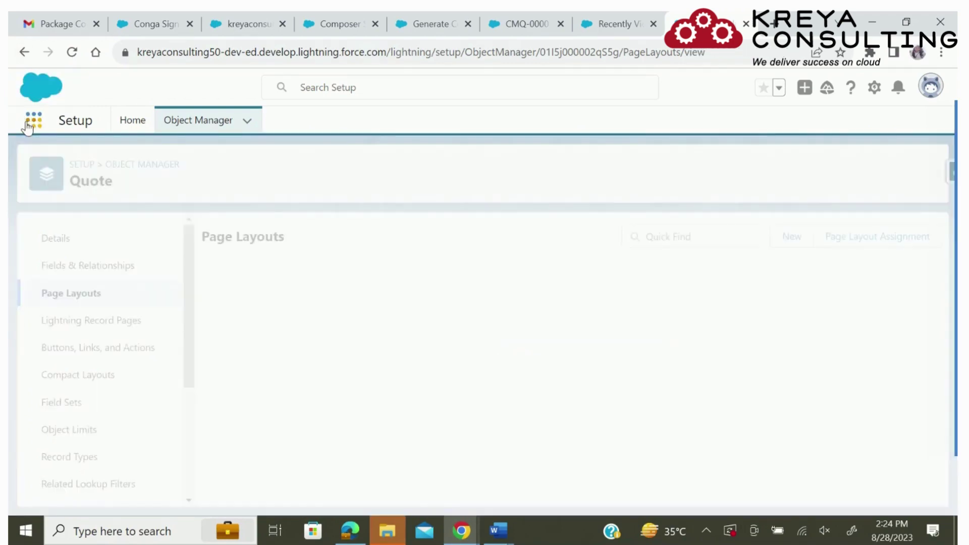
# Find Quotes through the App Launcher and open quote Q-00000 from the list
pyautogui.click(33, 123)
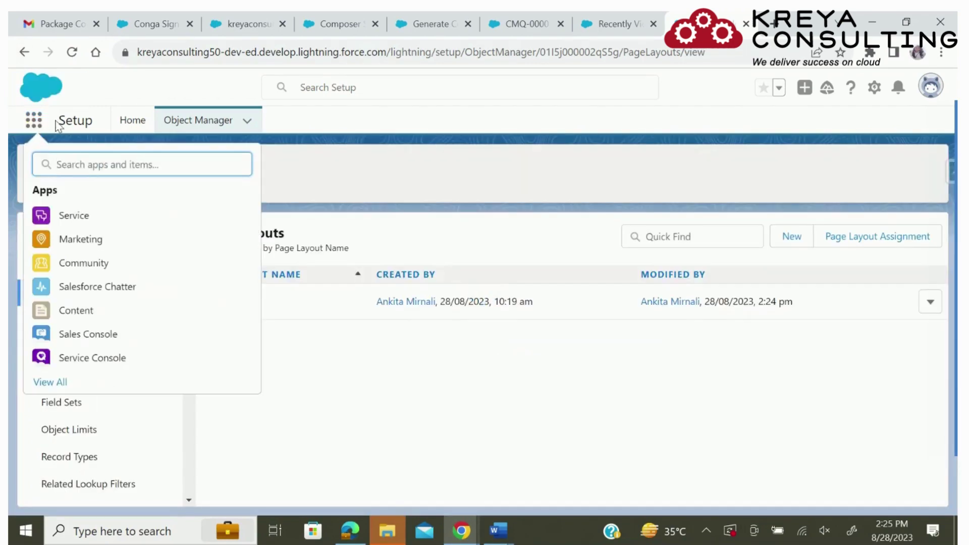
pyautogui.write('Q')
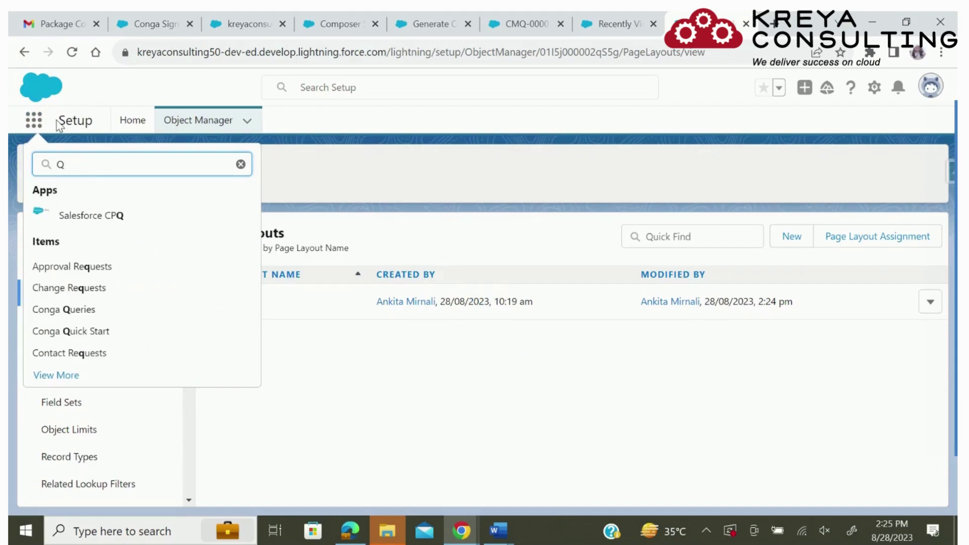
pyautogui.write('uot')
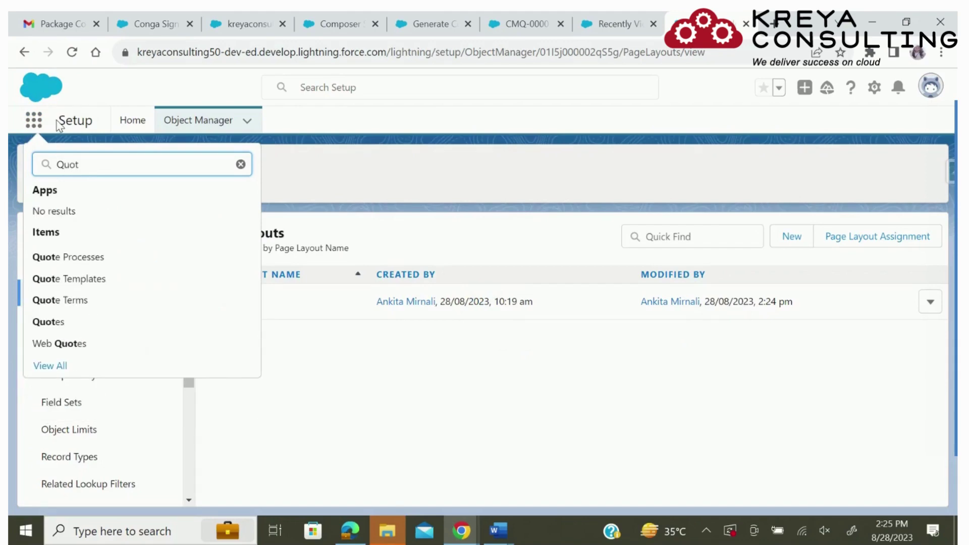
pyautogui.click(36, 325)
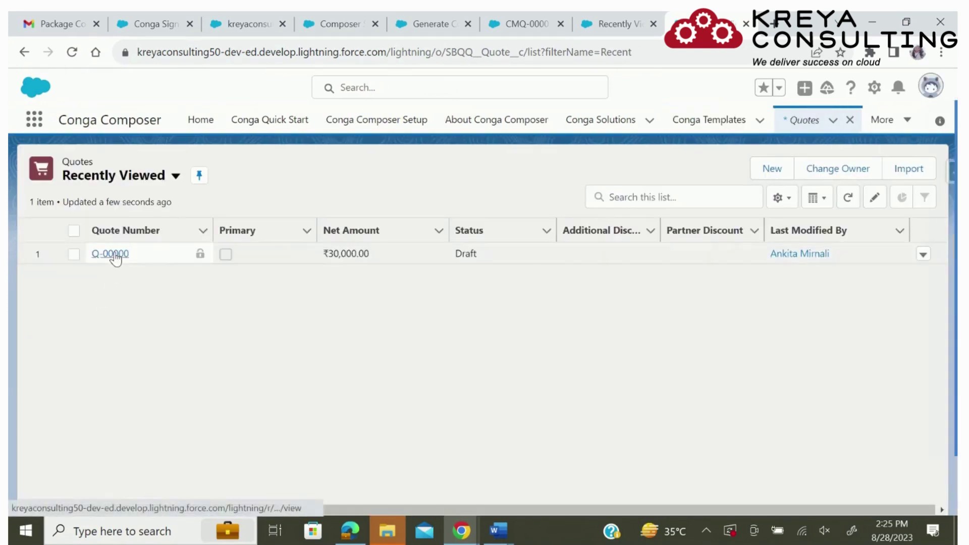
pyautogui.click(113, 254)
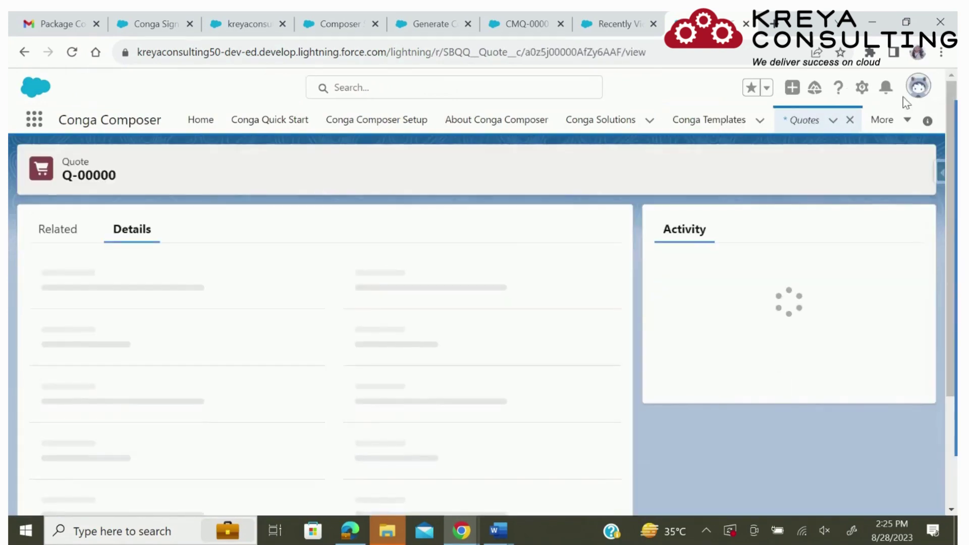
# Edit the Quote Record Page in Lightning App Builder and review the Highlights Panel's Actions list
pyautogui.click(862, 89)
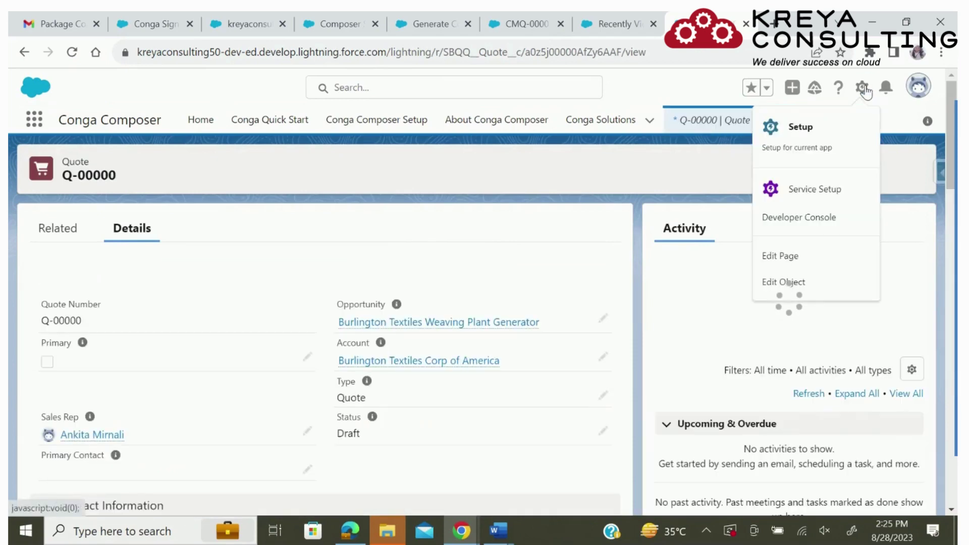
pyautogui.click(802, 260)
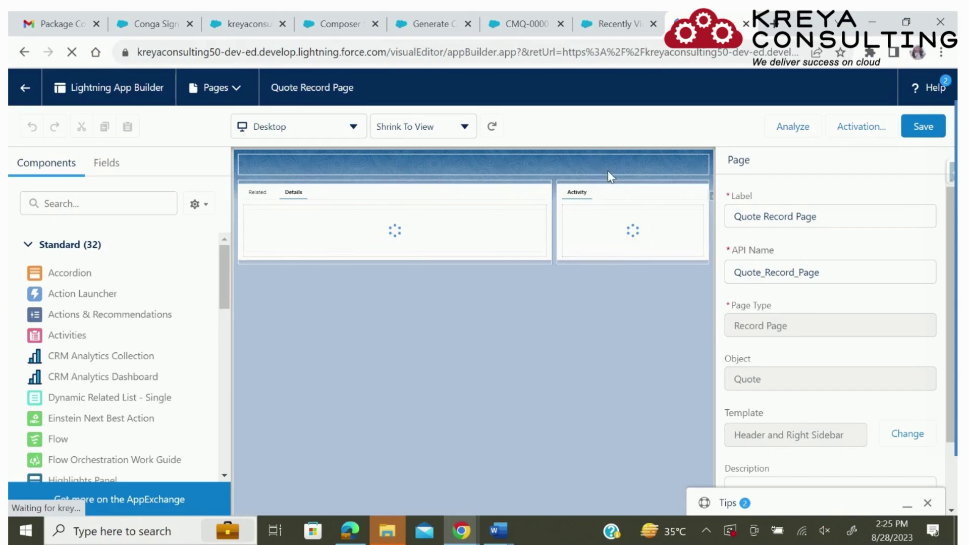
pyautogui.click(605, 169)
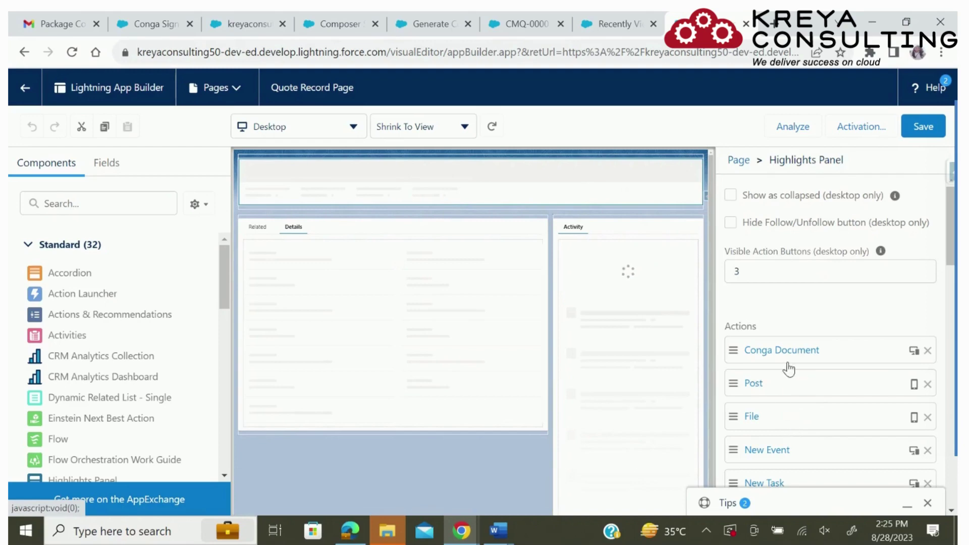
pyautogui.scroll(-6, 856, 426)
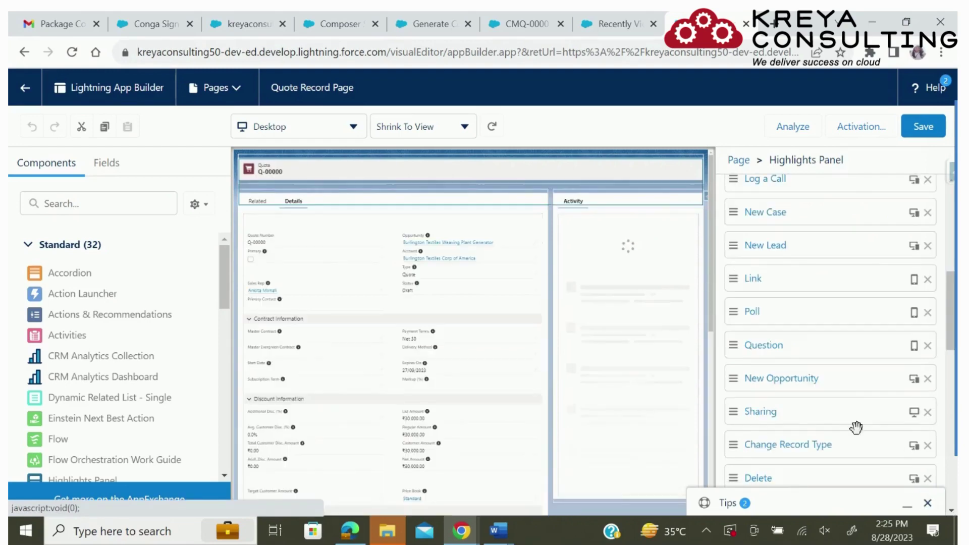
pyautogui.scroll(-2, 850, 372)
pyautogui.scroll(-10, 851, 372)
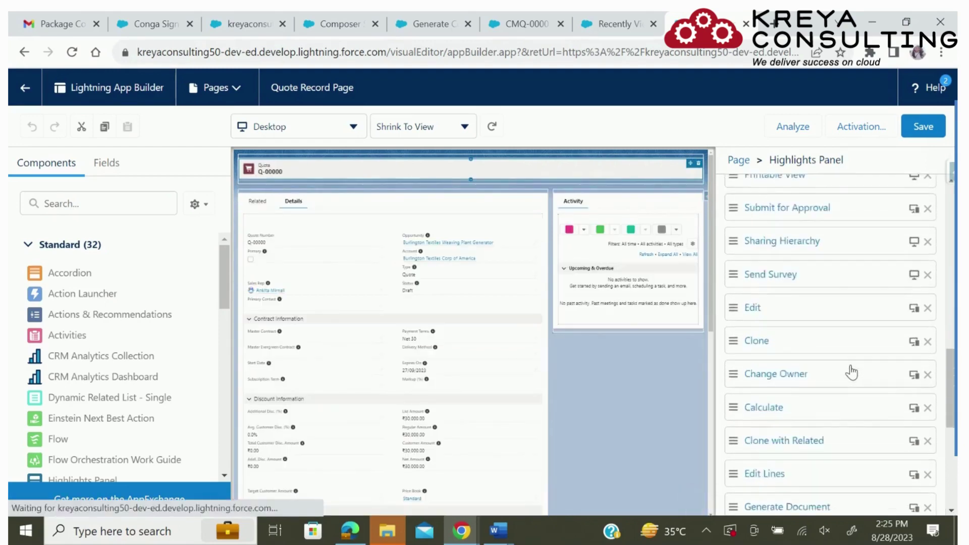
pyautogui.scroll(3, 804, 383)
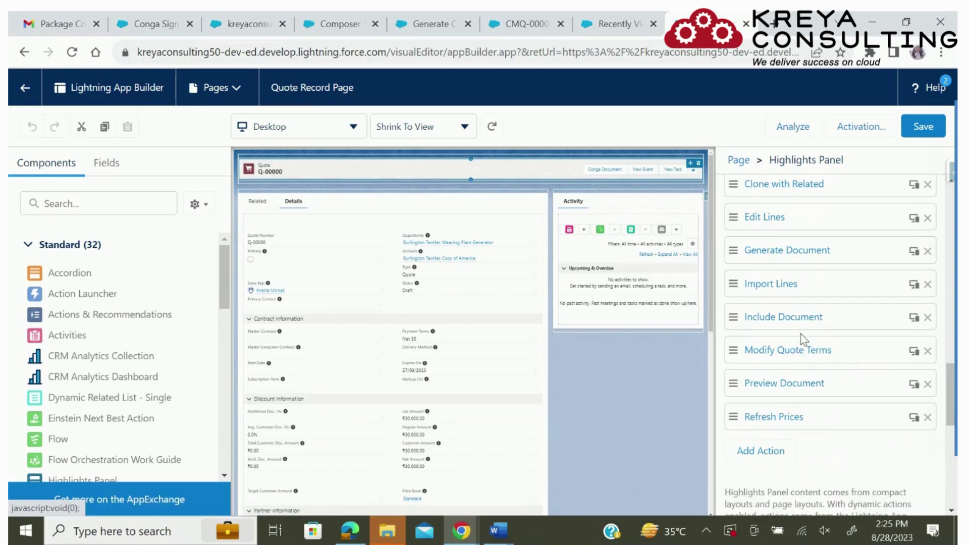
pyautogui.scroll(10, 804, 390)
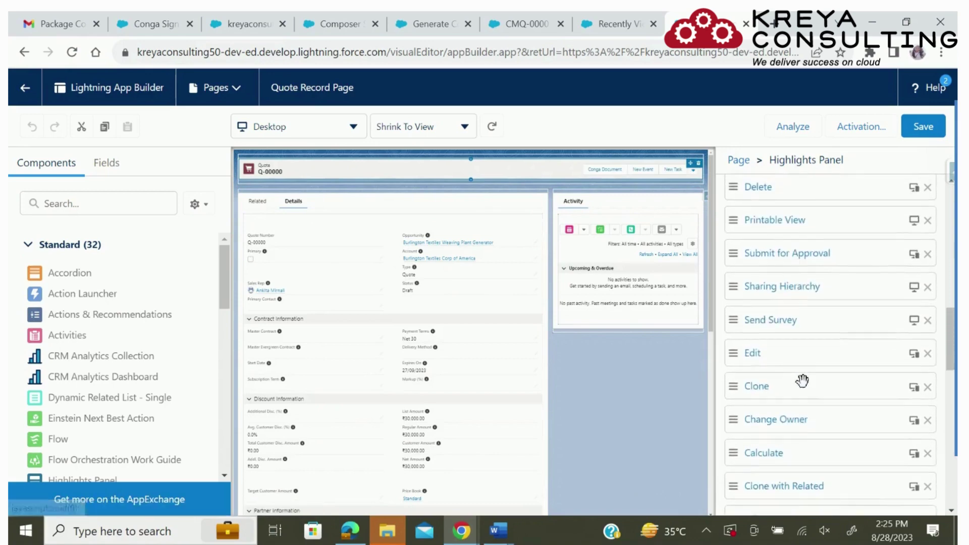
pyautogui.scroll(5, 802, 381)
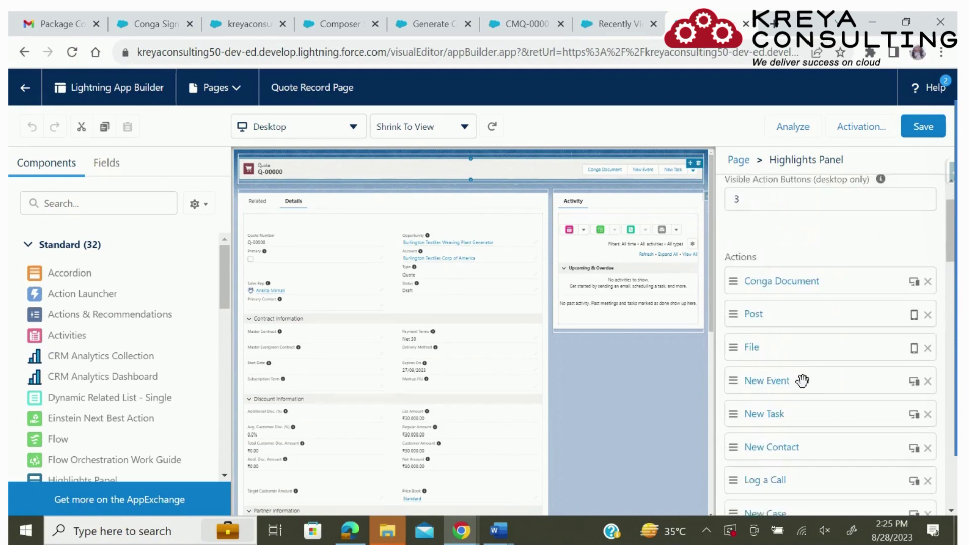
pyautogui.scroll(-15, 803, 381)
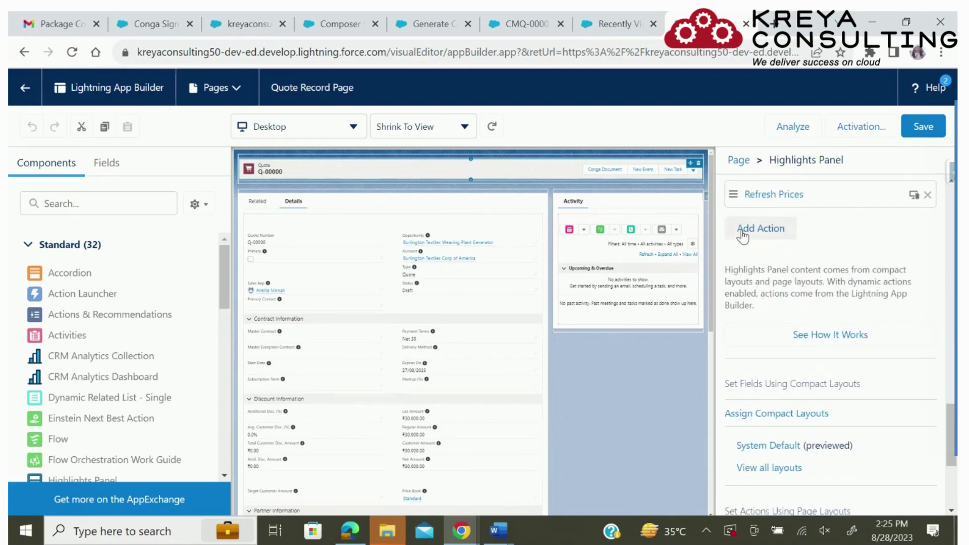
# Add Generate Conga Document as a new Highlights Panel action
pyautogui.click(743, 231)
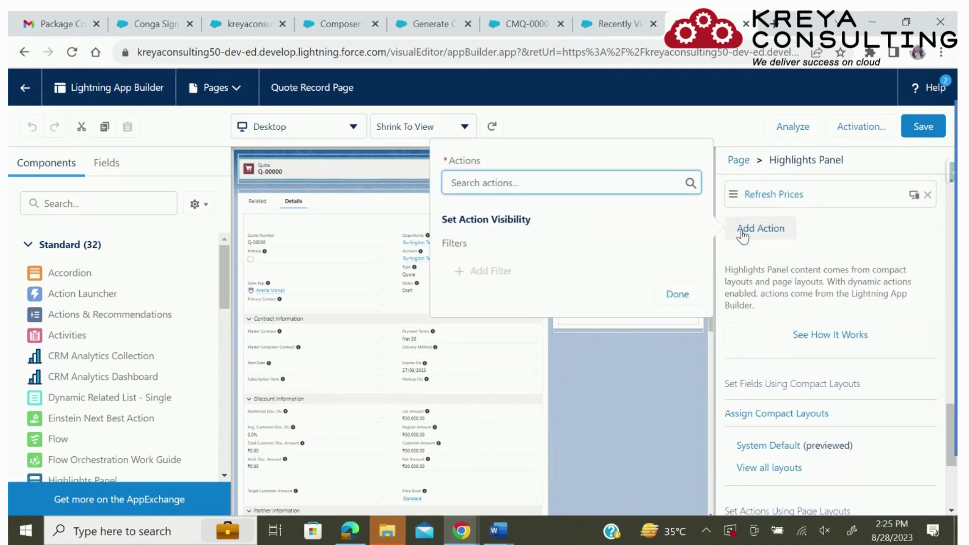
pyautogui.write('G')
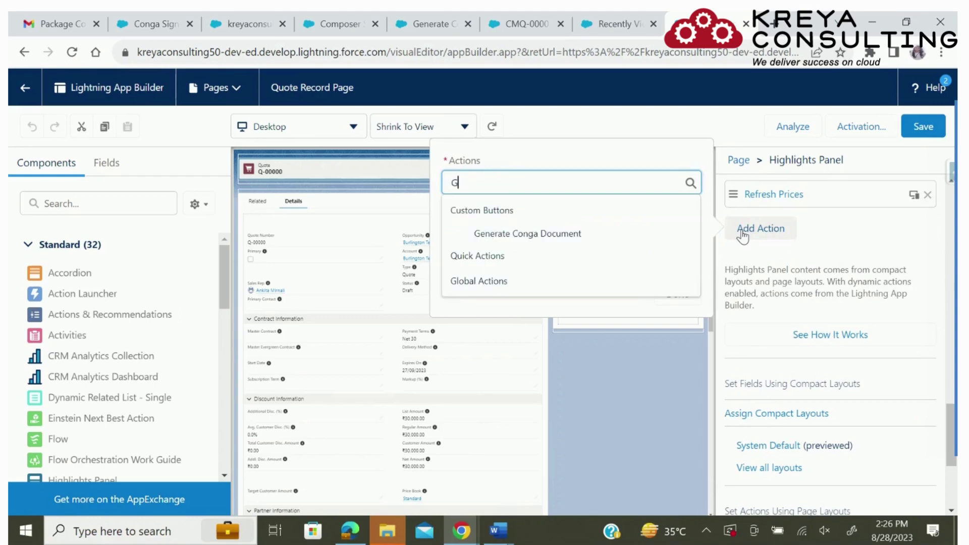
pyautogui.click(652, 233)
pyautogui.click(676, 296)
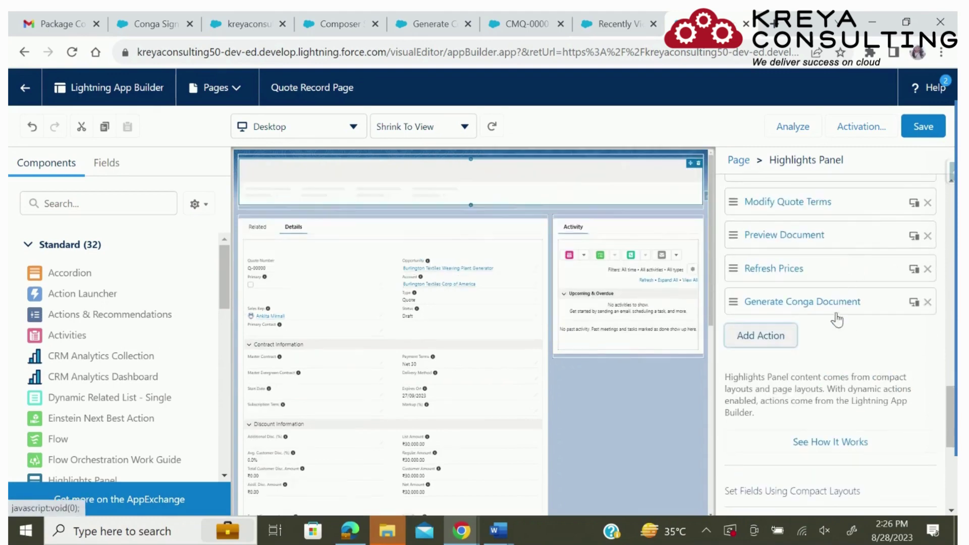
# Drag Generate Conga Document upward through the Highlights Panel actions list
pyautogui.moveTo(841, 302); pyautogui.dragTo(834, 164)
pyautogui.scroll(-1, 823, 242)
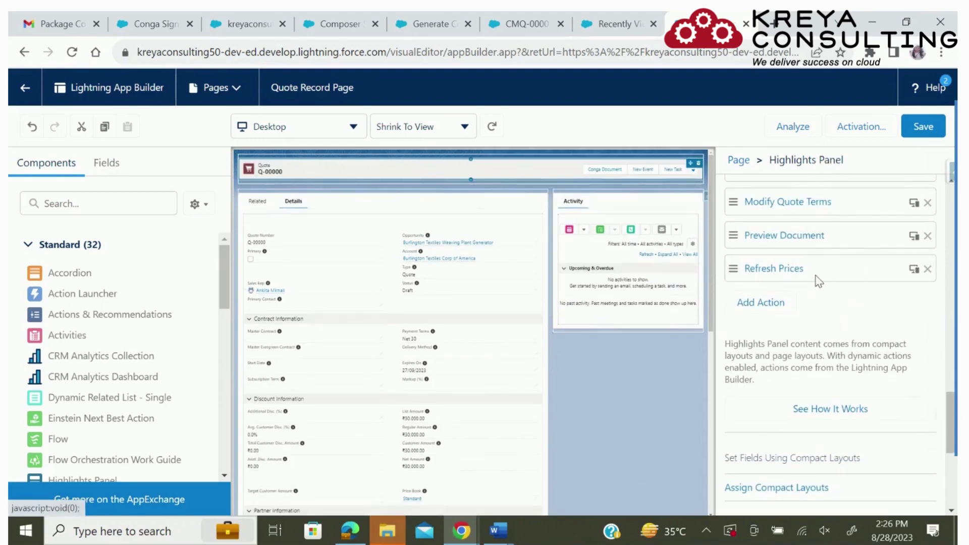
pyautogui.scroll(10, 798, 296)
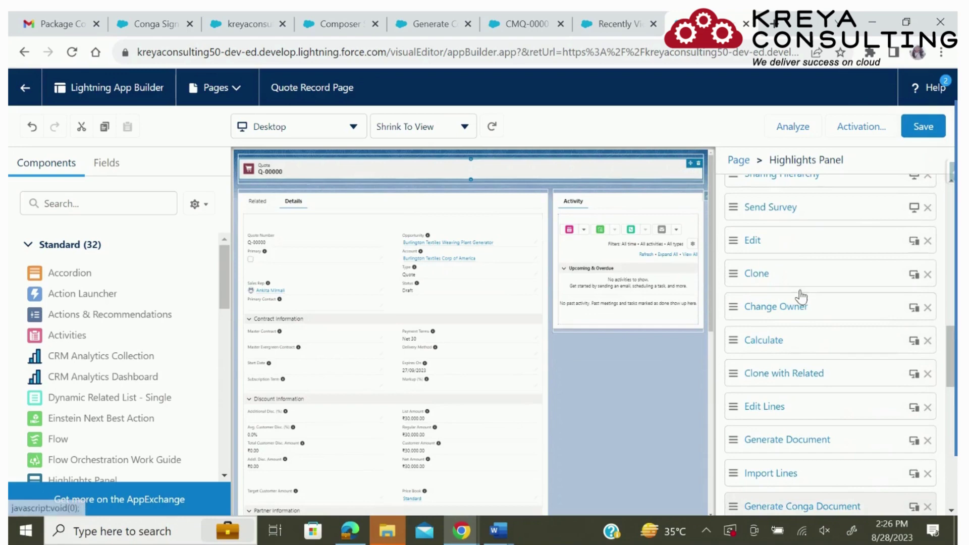
pyautogui.scroll(-2, 780, 390)
pyautogui.moveTo(790, 432); pyautogui.dragTo(772, 204)
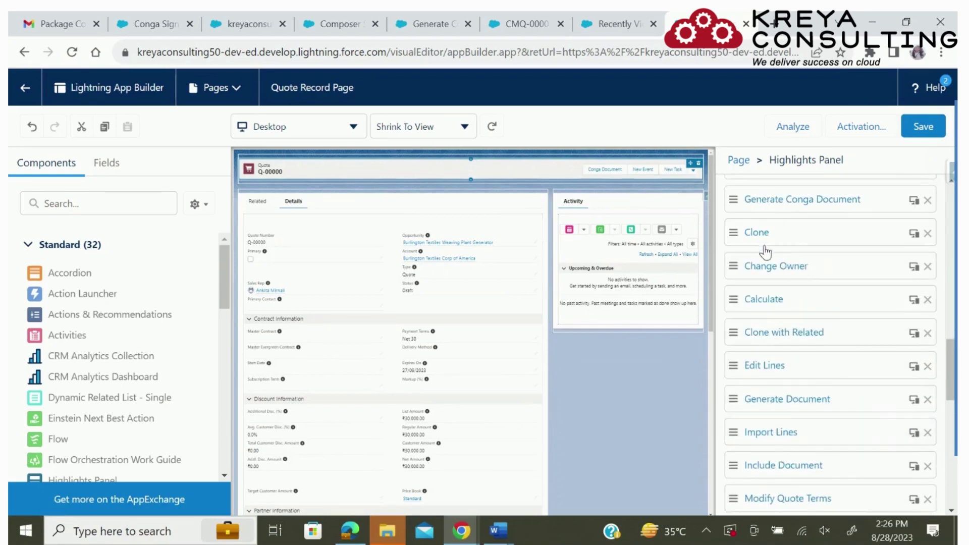
pyautogui.scroll(3, 769, 250)
pyautogui.scroll(2, 782, 328)
pyautogui.scroll(-6, 795, 434)
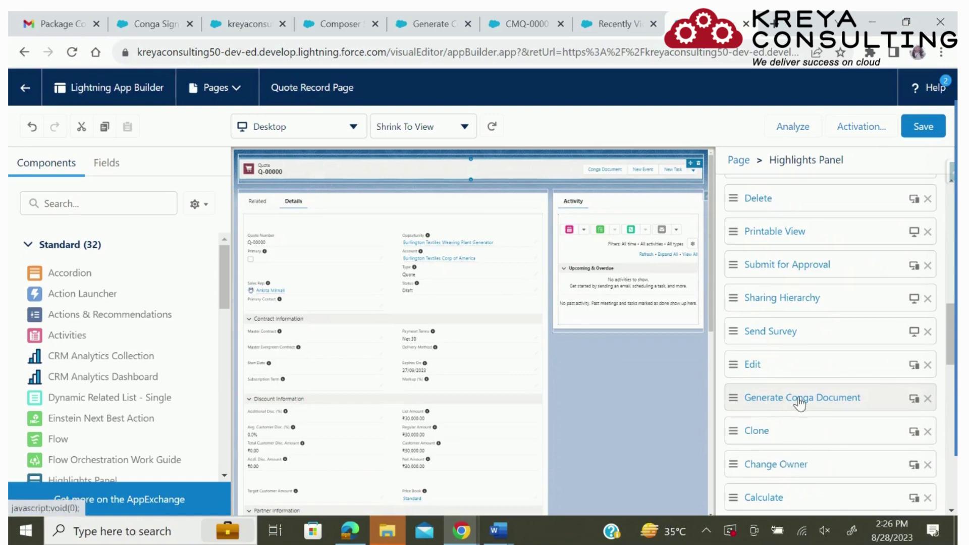
# Move Generate Conga Document above New Contact so it becomes the first action
pyautogui.moveTo(792, 395); pyautogui.dragTo(787, 177)
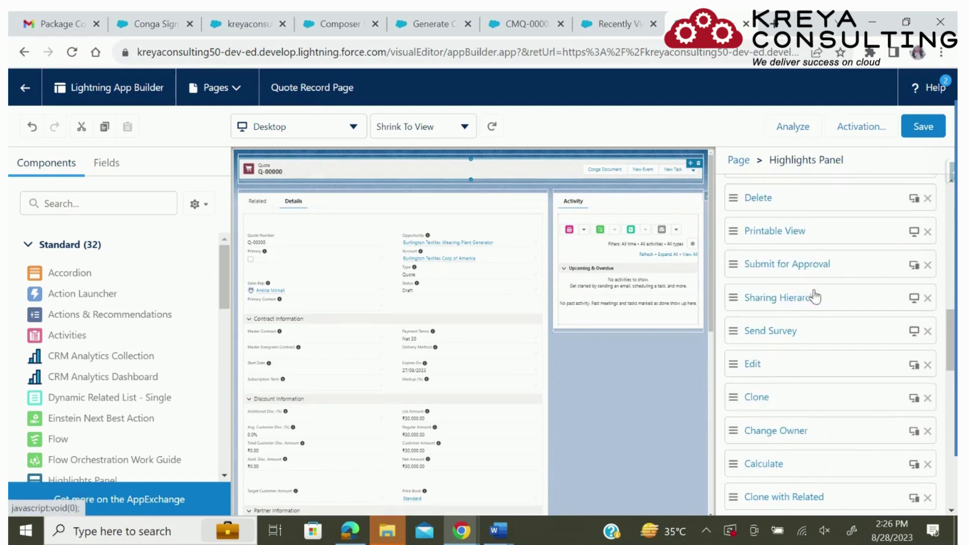
pyautogui.scroll(3, 828, 293)
pyautogui.scroll(1, 889, 283)
pyautogui.scroll(-3, 878, 337)
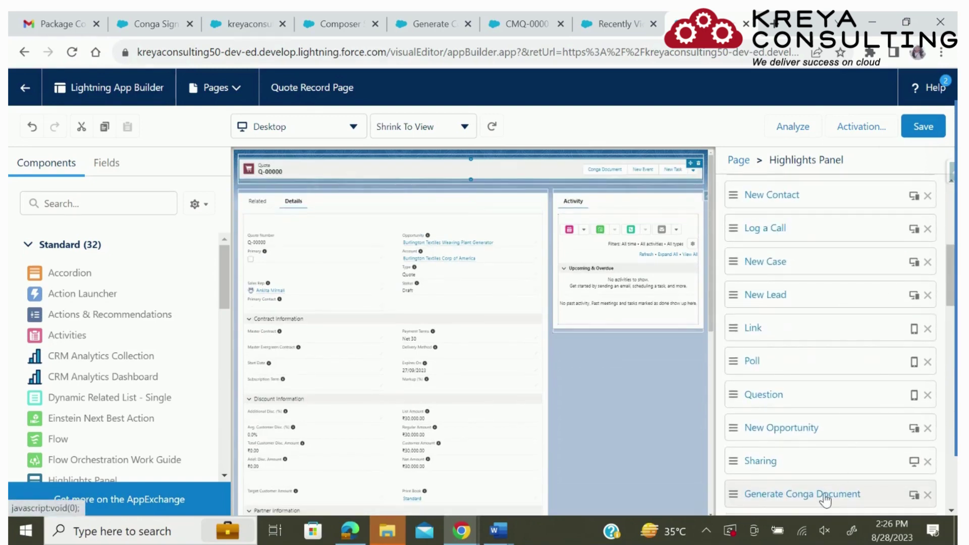
pyautogui.moveTo(825, 494); pyautogui.dragTo(838, 244)
pyautogui.scroll(5, 838, 244)
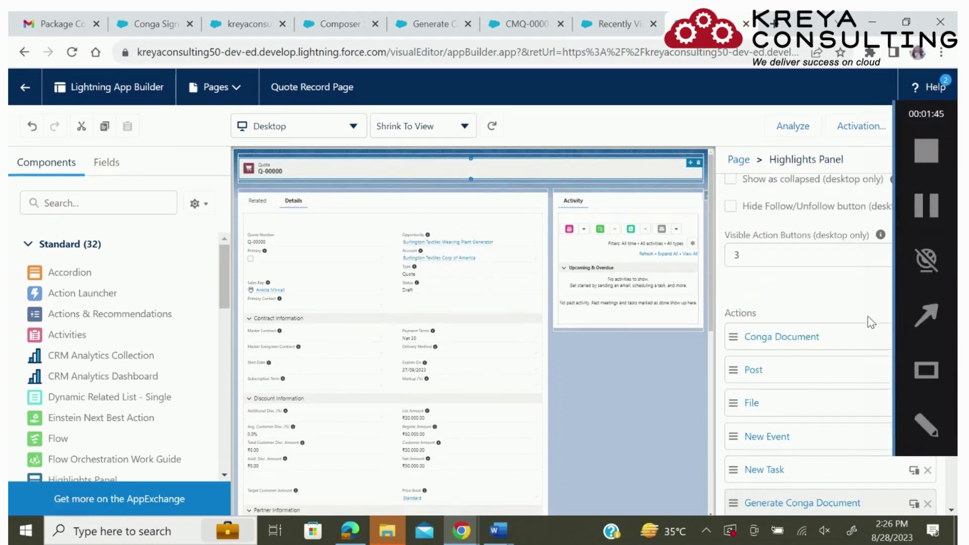
pyautogui.moveTo(772, 501); pyautogui.dragTo(795, 342)
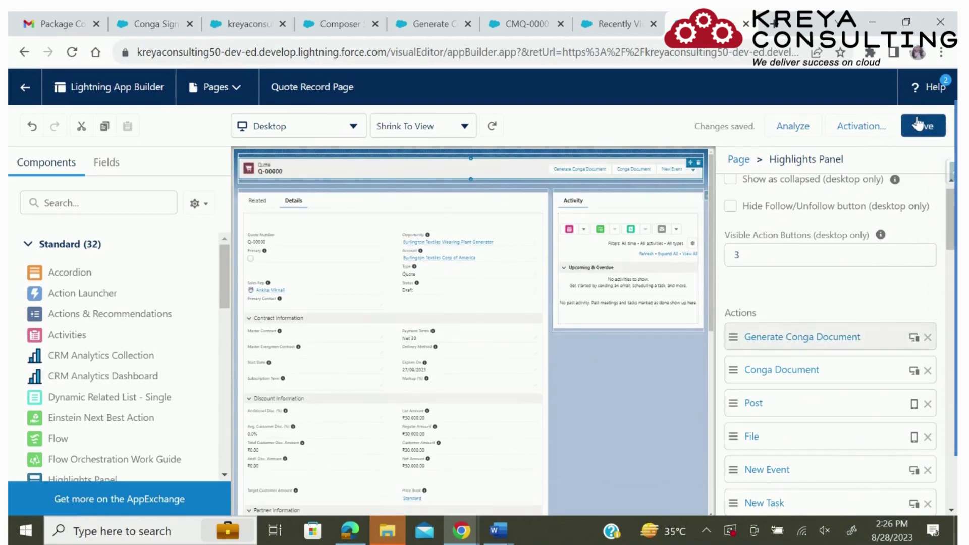
# Save the Quote Record Page, return to quote Q-00000, and launch Generate Conga Document
pyautogui.click(921, 133)
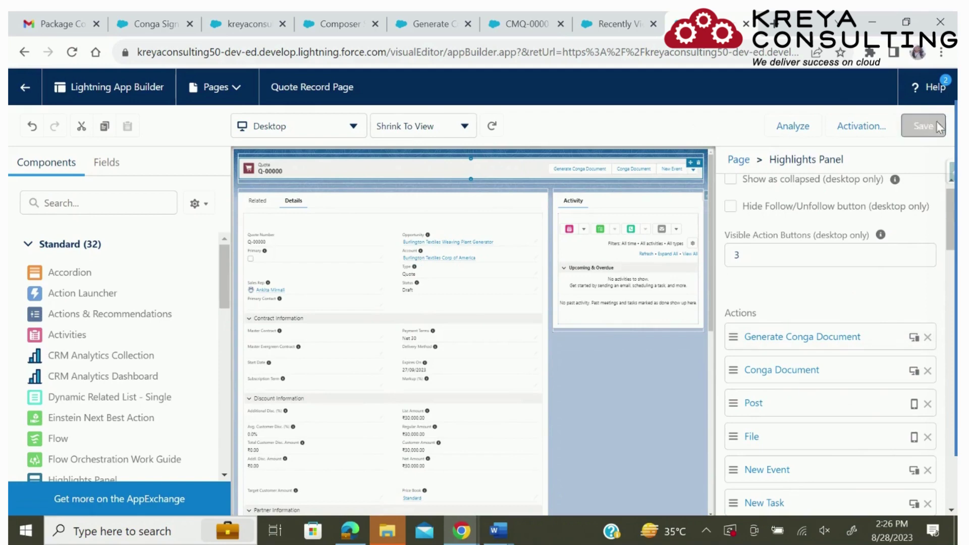
pyautogui.click(24, 106)
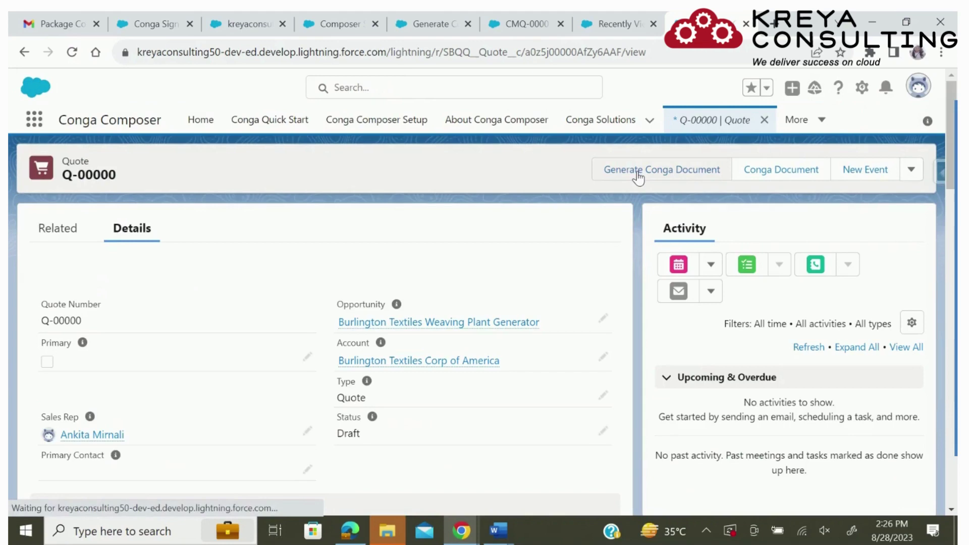
pyautogui.click(639, 176)
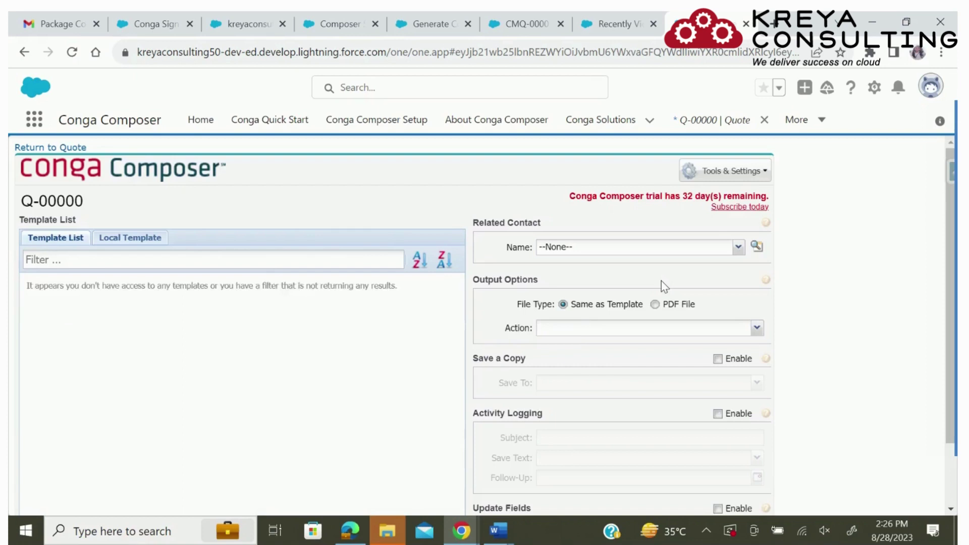
# Merge quote Q-00000 with the Quote Template using the Download action
pyautogui.moveTo(323, 312)
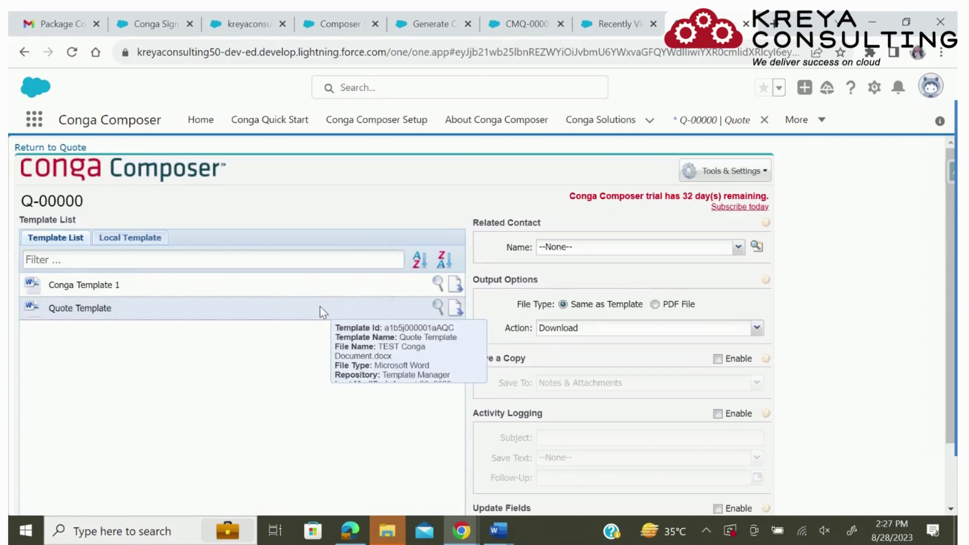
pyautogui.scroll(-2, 320, 306)
pyautogui.click(617, 482)
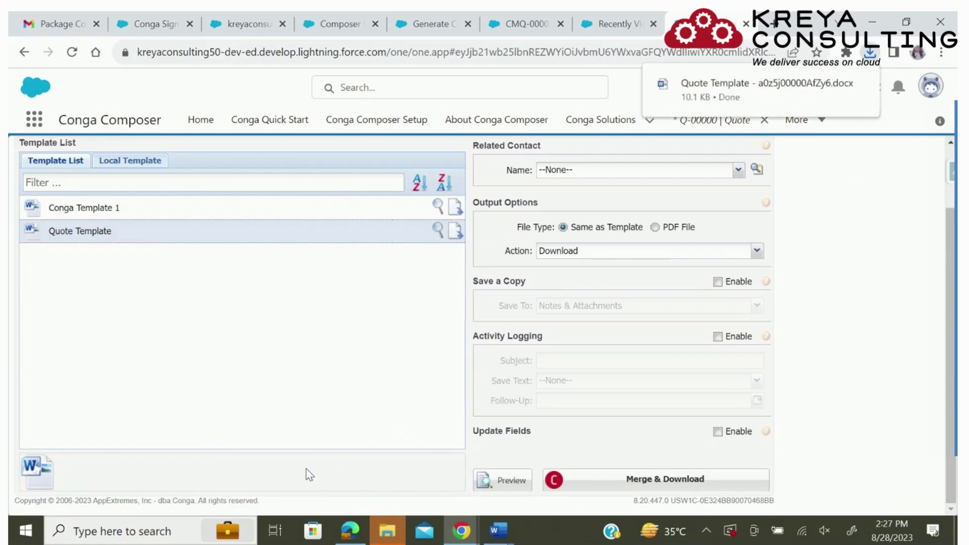
# Open the downloaded quote .docx in Word and review its GenWatt Diesel lines and 30000 totals
pyautogui.click(777, 85)
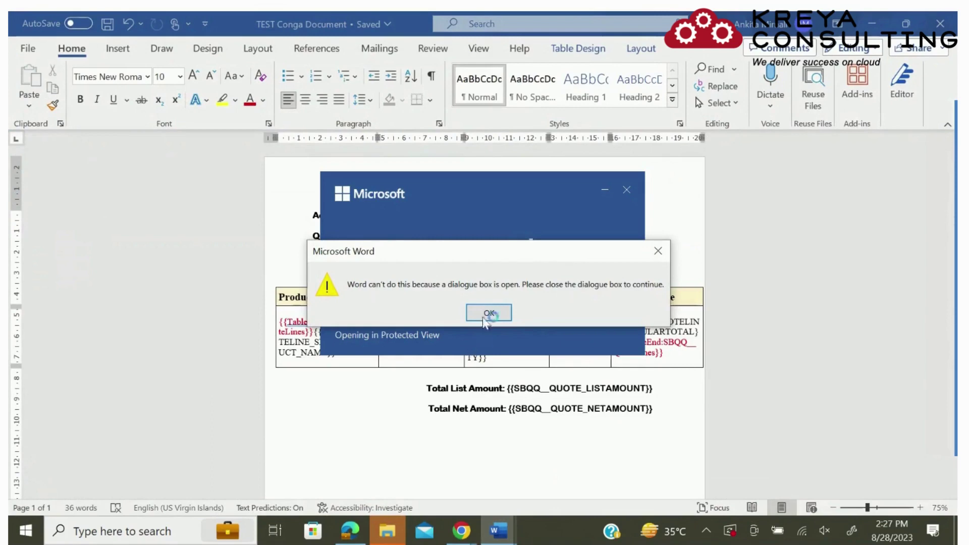
pyautogui.click(490, 306)
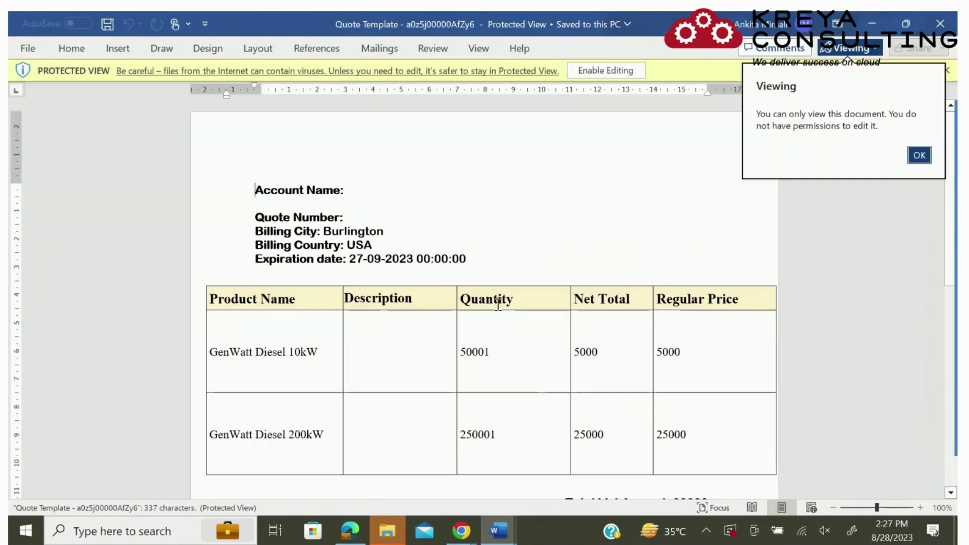
pyautogui.scroll(-1, 473, 323)
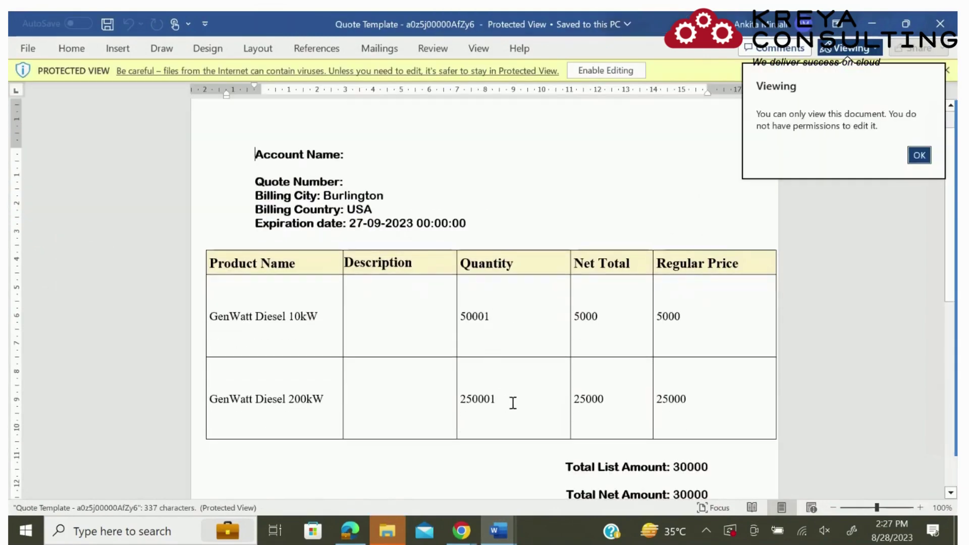
pyautogui.scroll(-2, 691, 398)
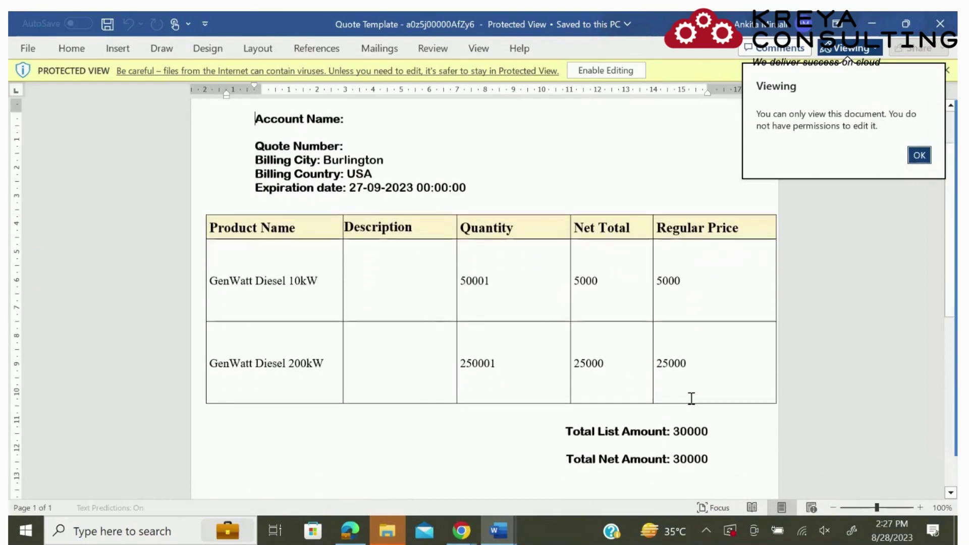
pyautogui.scroll(3, 454, 291)
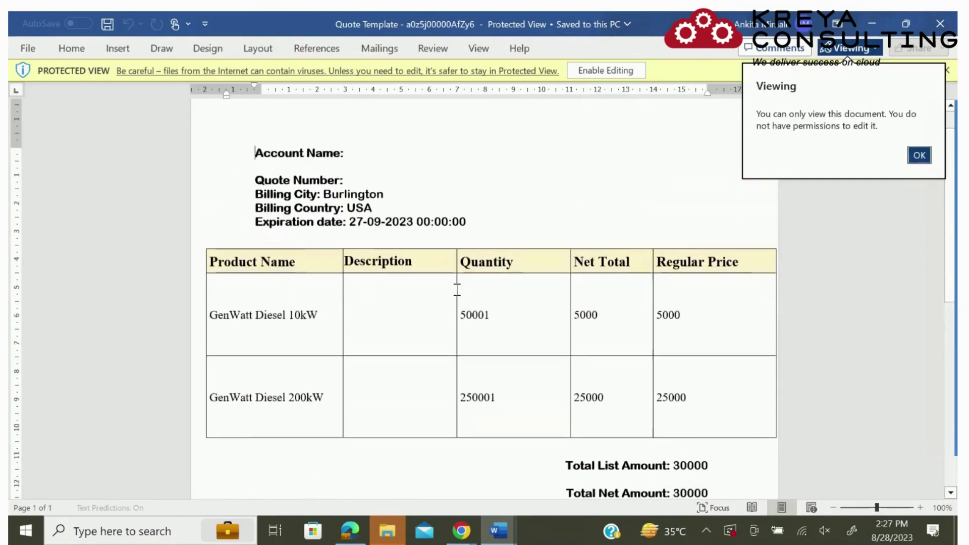
pyautogui.scroll(-2, 329, 219)
pyautogui.scroll(-3, 329, 218)
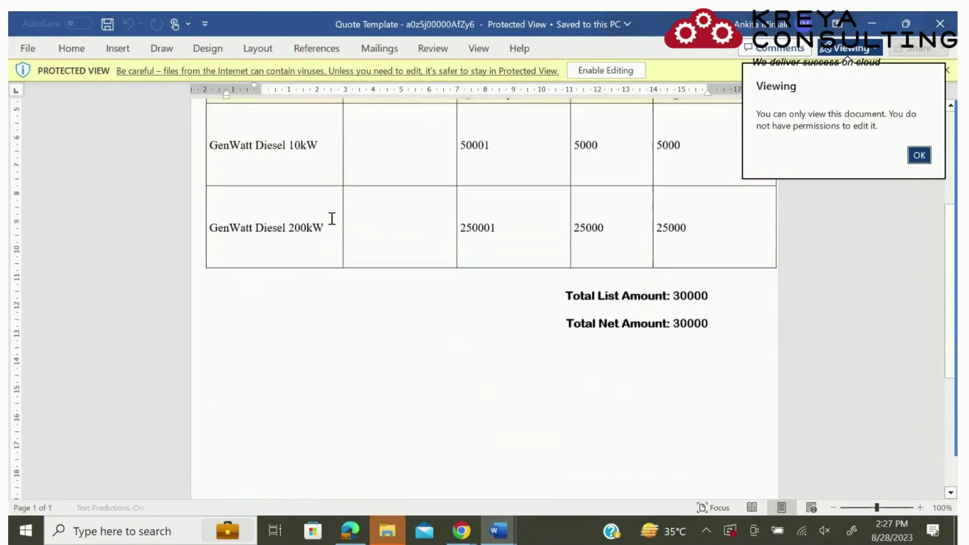